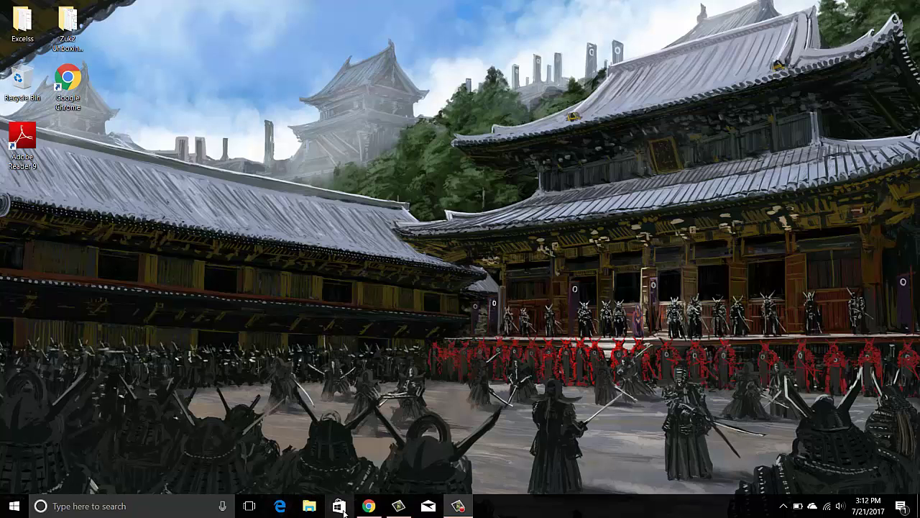
Step: Bring Chrome back, read the Yahoo security email, and glance at another inbox message
left_click(368, 506)
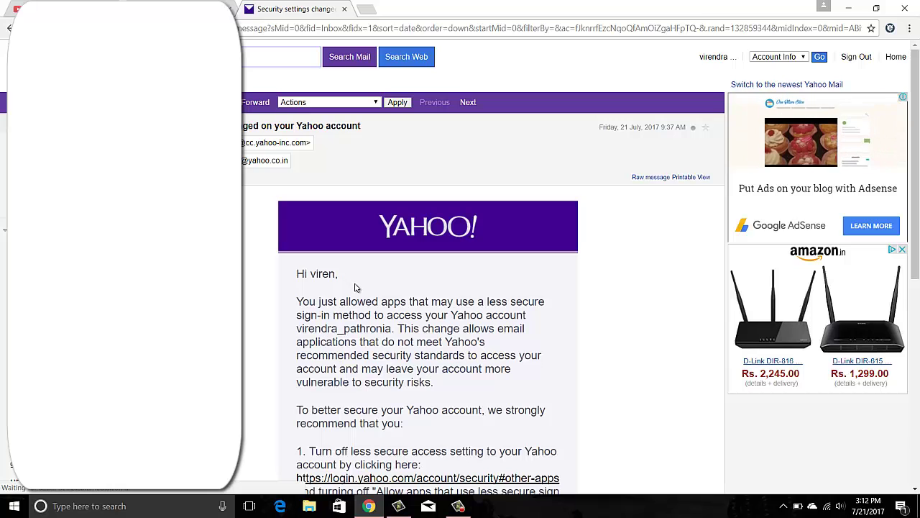
scroll(360, 286, "down", 2)
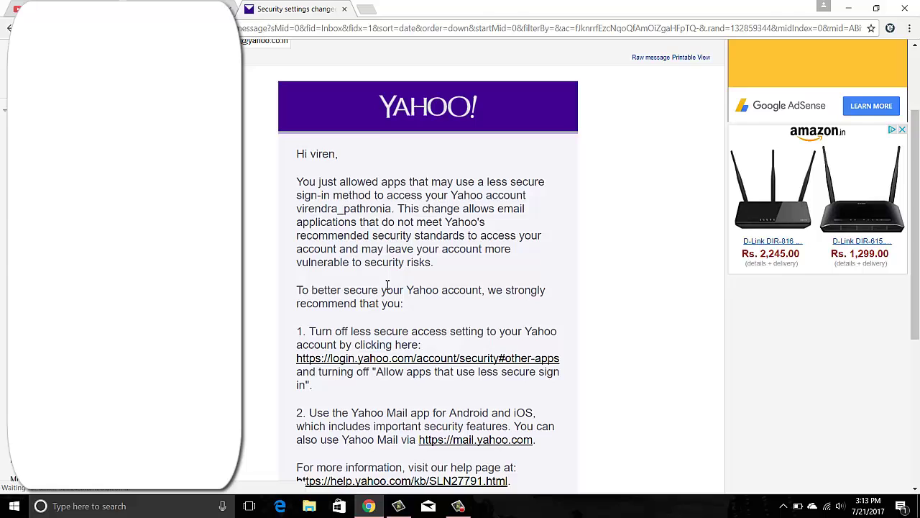
scroll(386, 285, "down", 1)
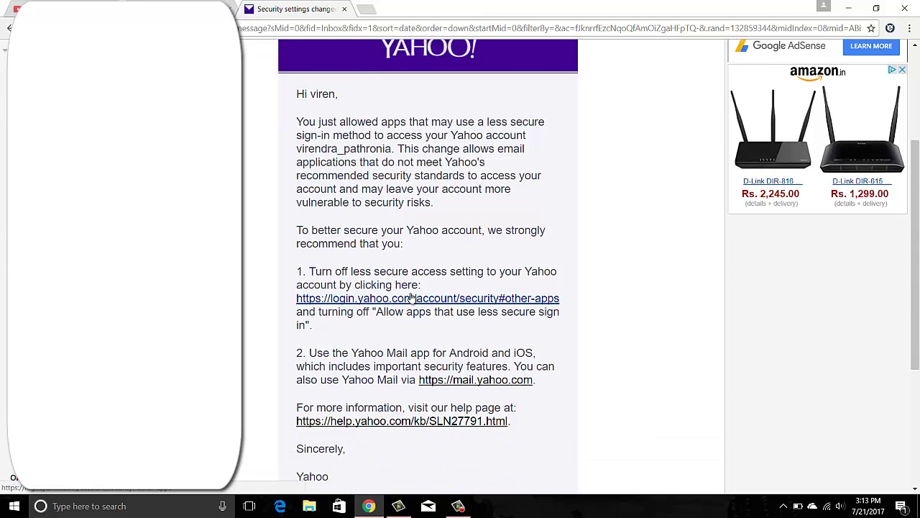
scroll(404, 284, "up", 3)
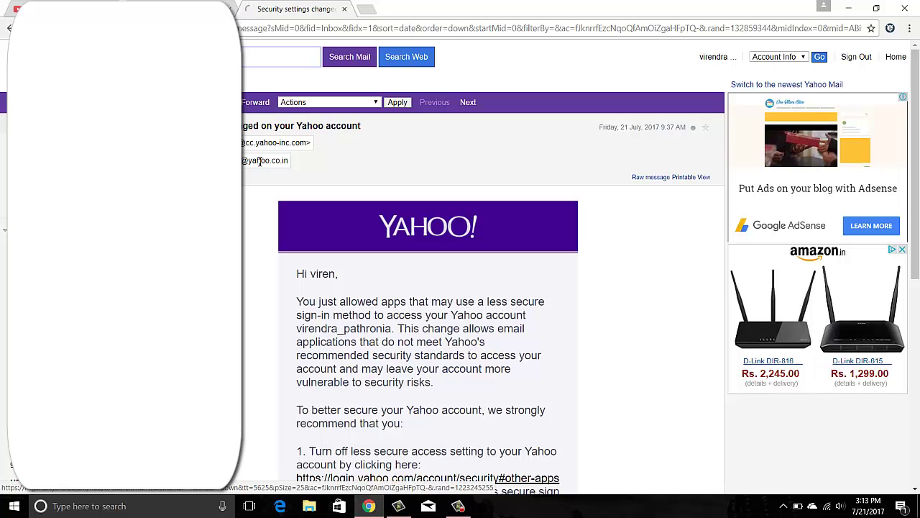
left_click(263, 232)
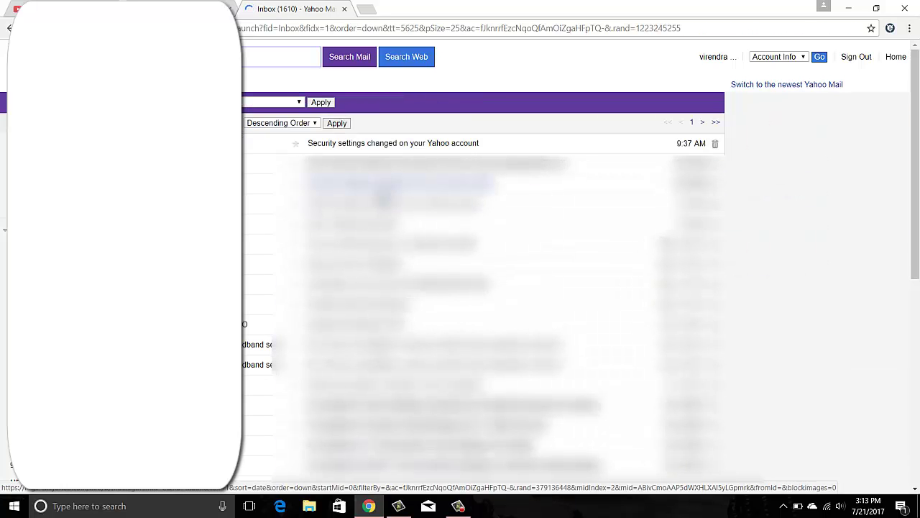
left_click(382, 205)
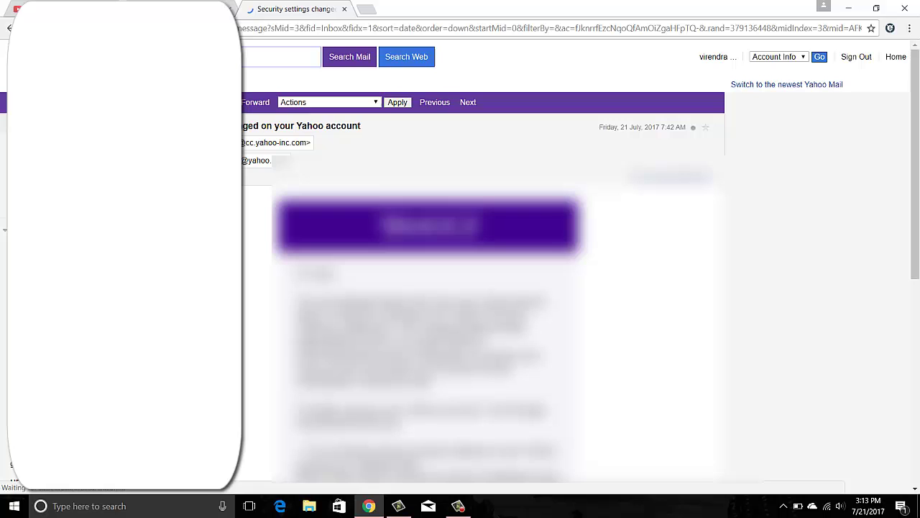
left_click(263, 232)
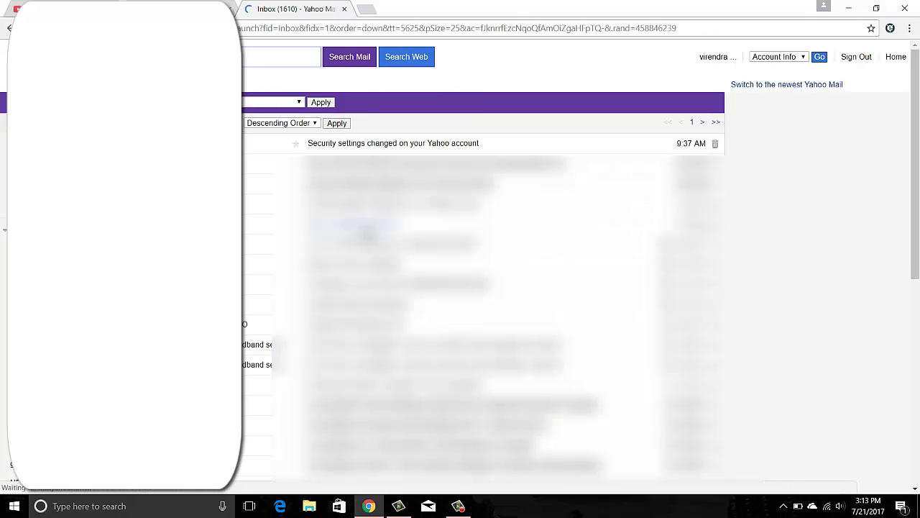
Step: Open the 'Sign-in attempt prevented' email and read its advice on less secure sign-in
left_click(371, 228)
scroll(417, 270, "down", 2)
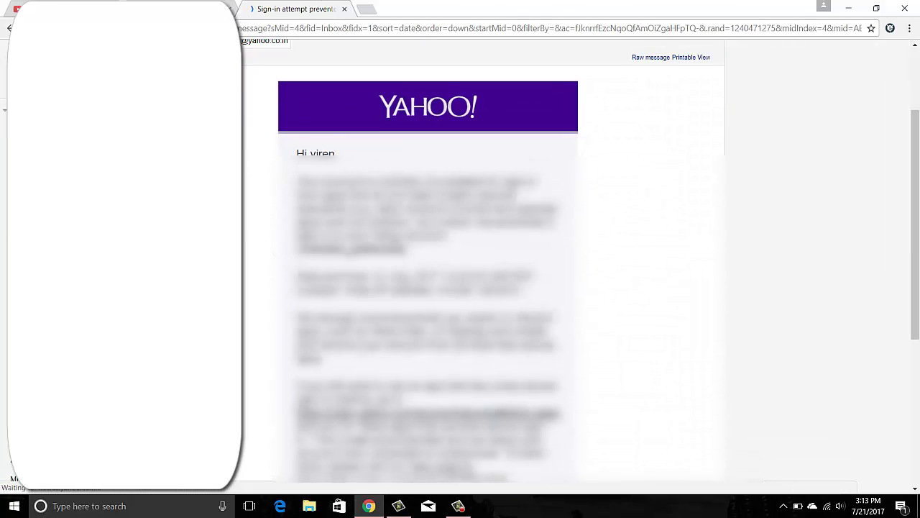
scroll(417, 270, "down", 2)
scroll(417, 270, "down", 2)
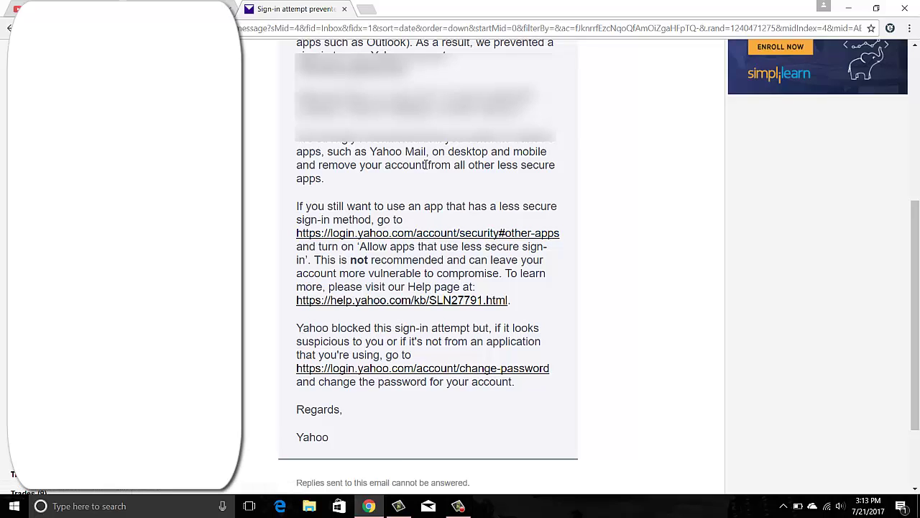
left_click_drag(426, 152, 367, 152)
left_click(480, 192)
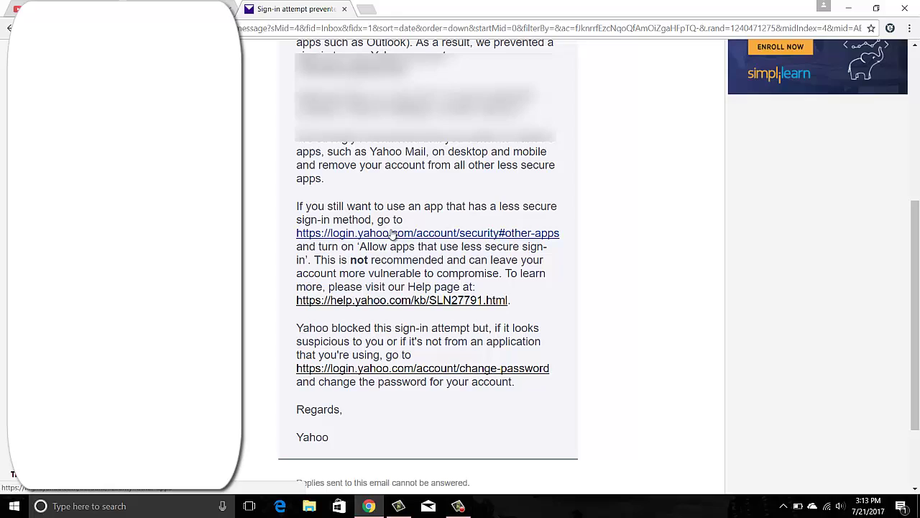
scroll(412, 232, "up", 4)
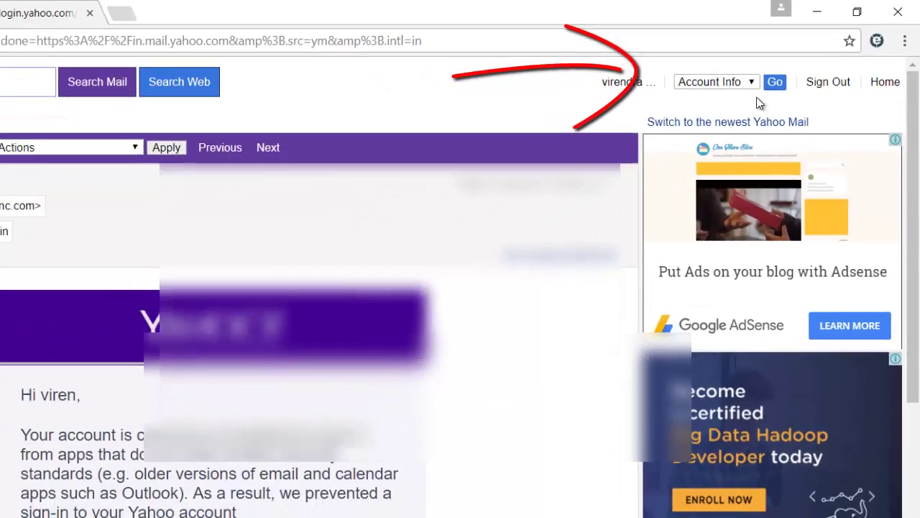
Step: Confirm 'Allow apps that use less secure sign in' is on under Account security, then minimize Chrome
left_click(741, 102)
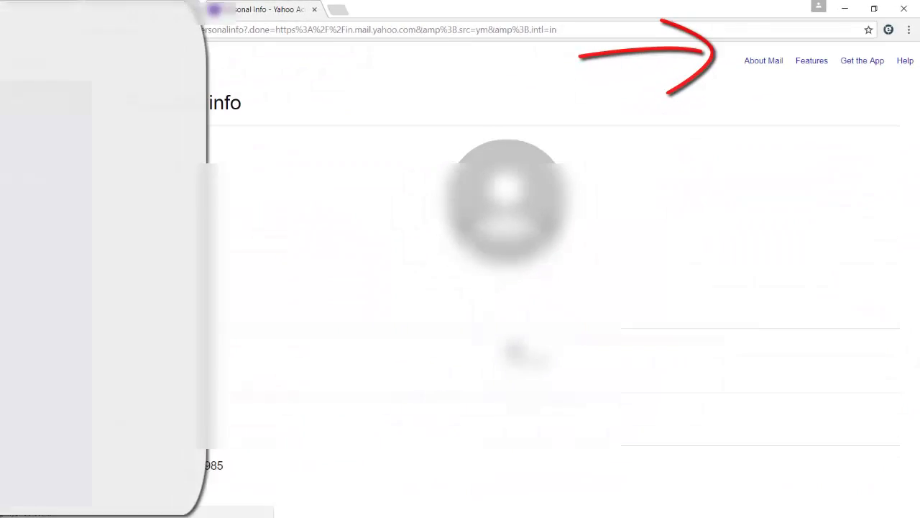
left_click(79, 143)
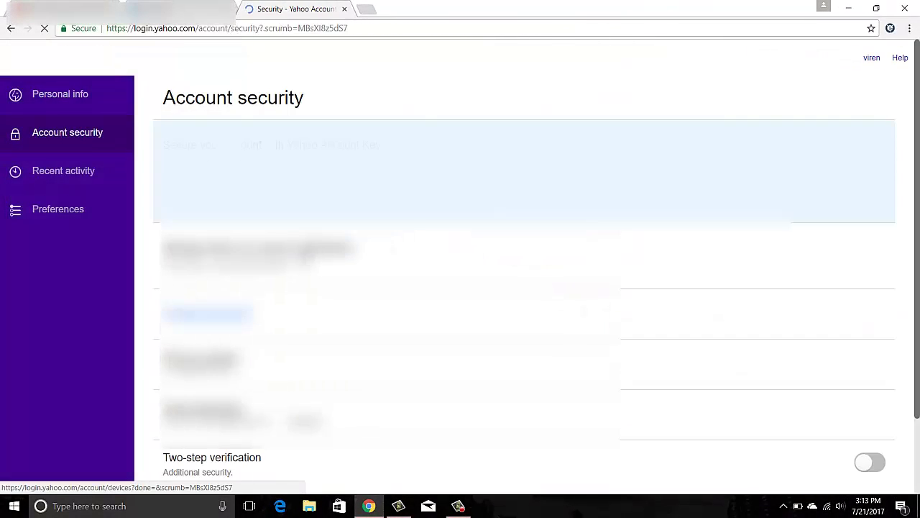
scroll(429, 447, "down", 1)
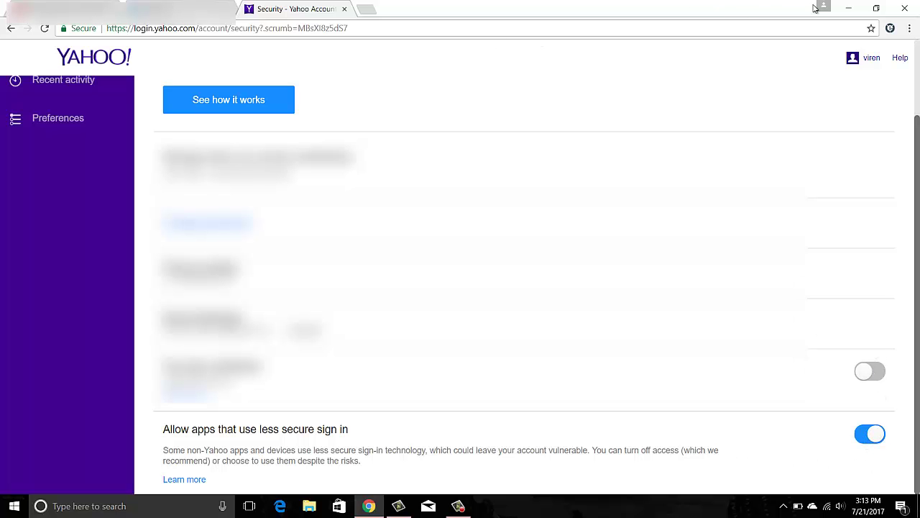
left_click(849, 8)
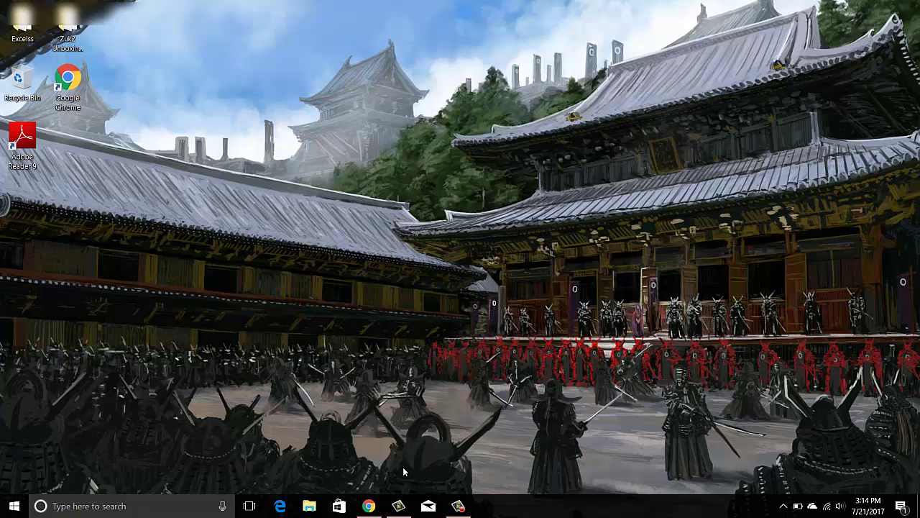
Step: Search for 'outlook', launch Outlook 2016, and view its empty Inbox
left_click(173, 506)
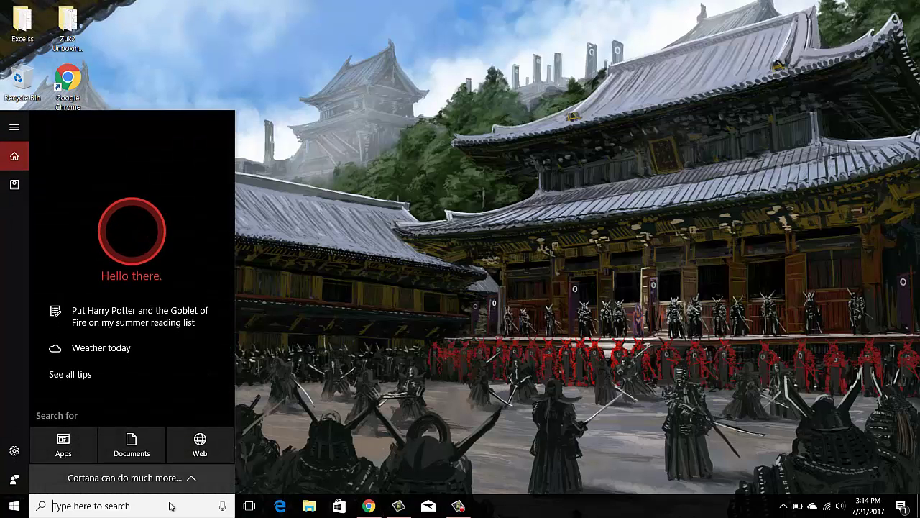
type("outloo")
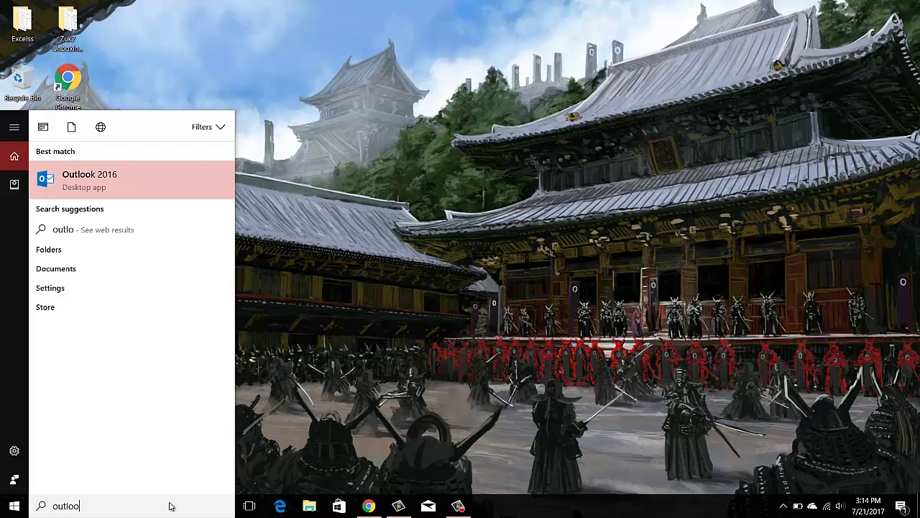
type("k")
left_click(139, 180)
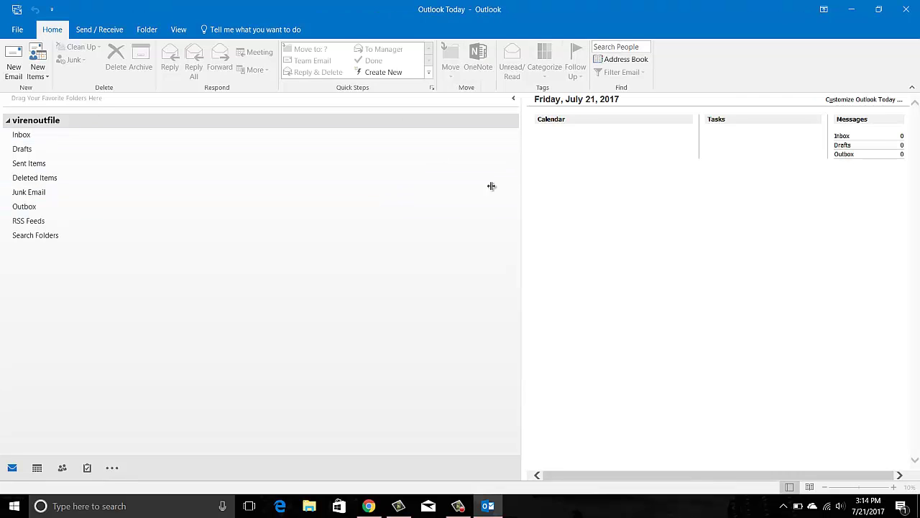
left_click_drag(491, 187, 442, 189)
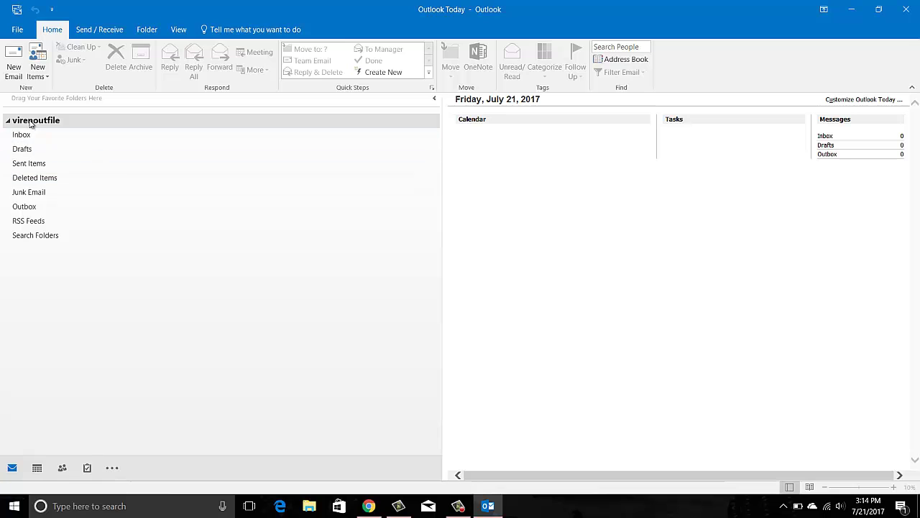
left_click(63, 133)
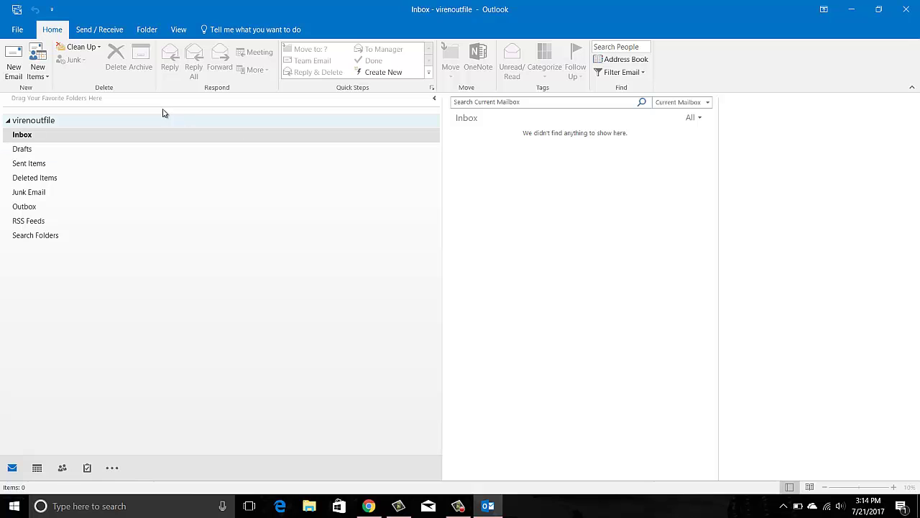
Step: Open the Account Settings dialog from the File tab
left_click(20, 31)
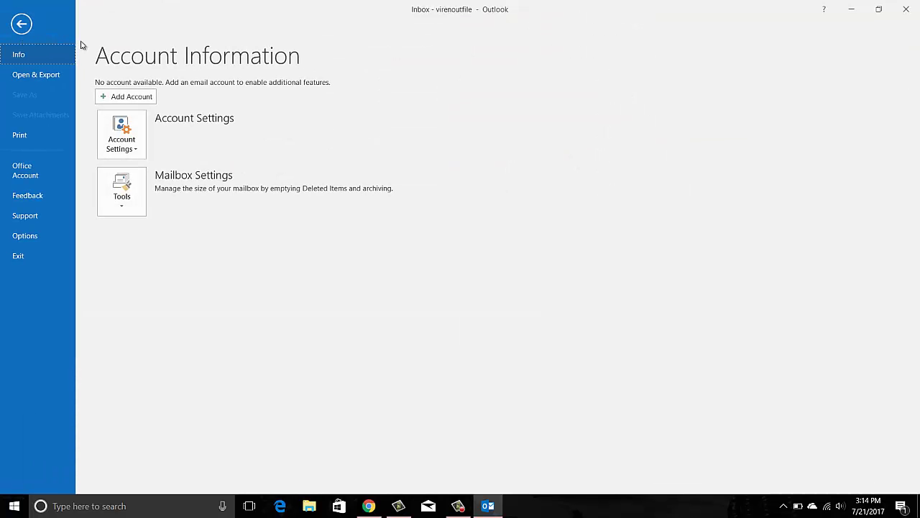
left_click(17, 23)
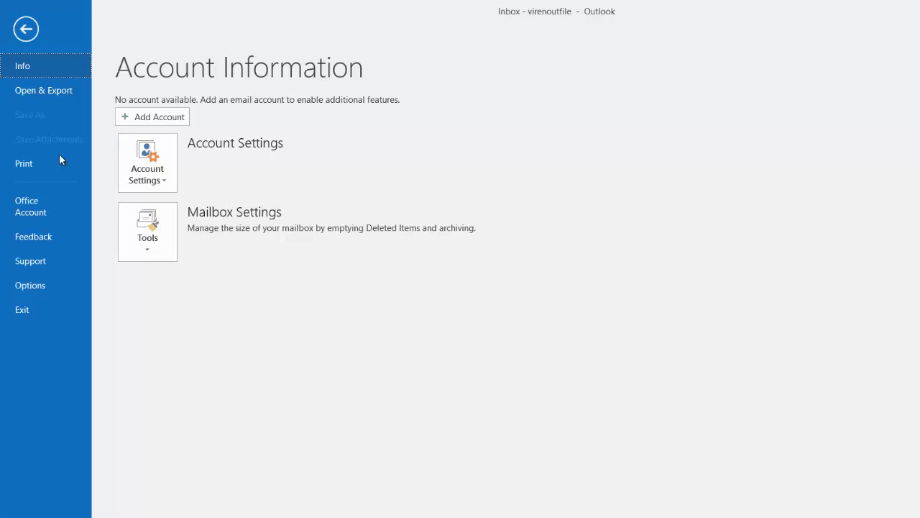
left_click(109, 158)
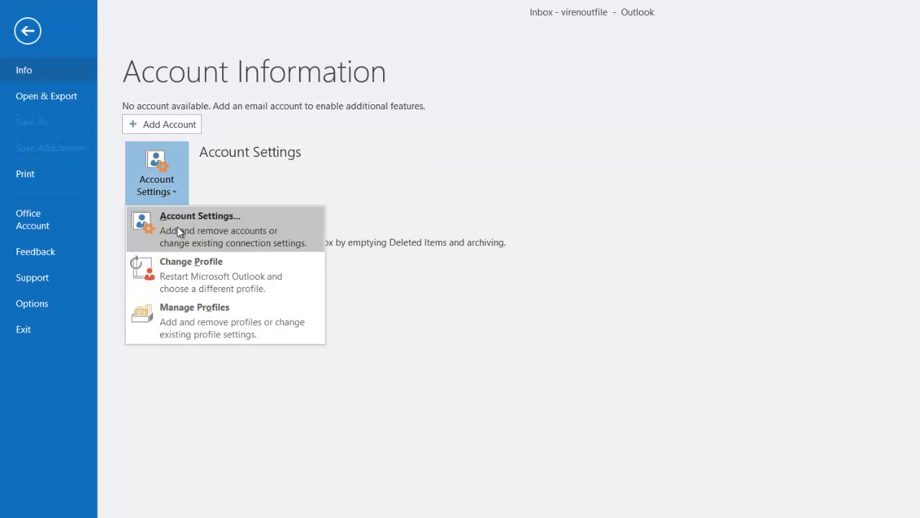
left_click(178, 230)
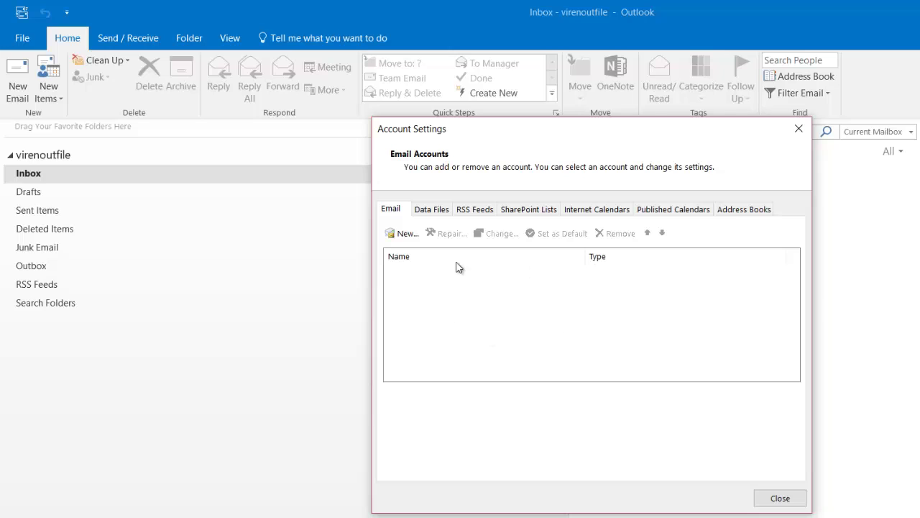
Step: Try removing the default data file, dismiss the warning, and start a new email account
left_click(435, 211)
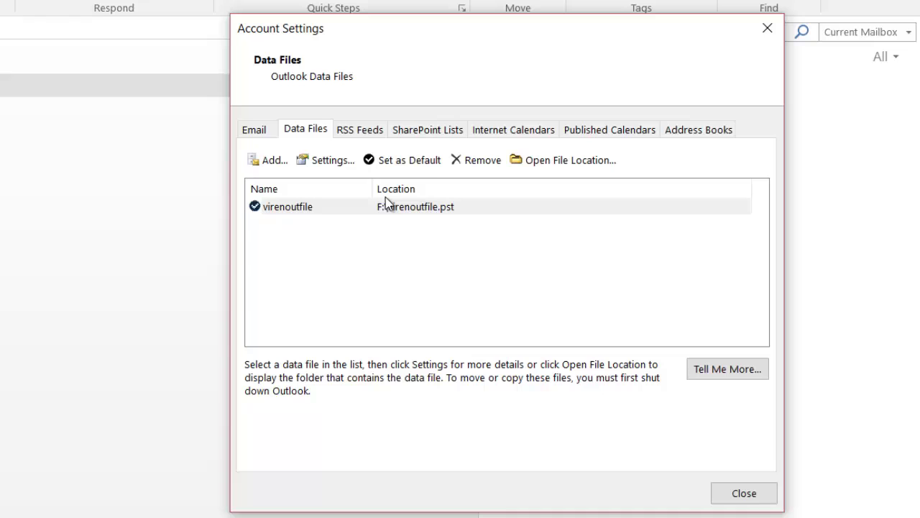
left_click(464, 208)
left_click(485, 165)
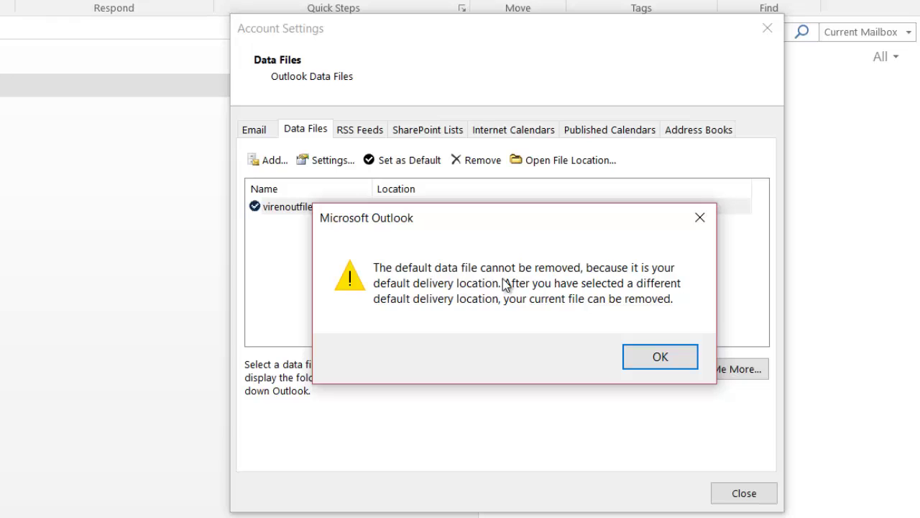
left_click(655, 360)
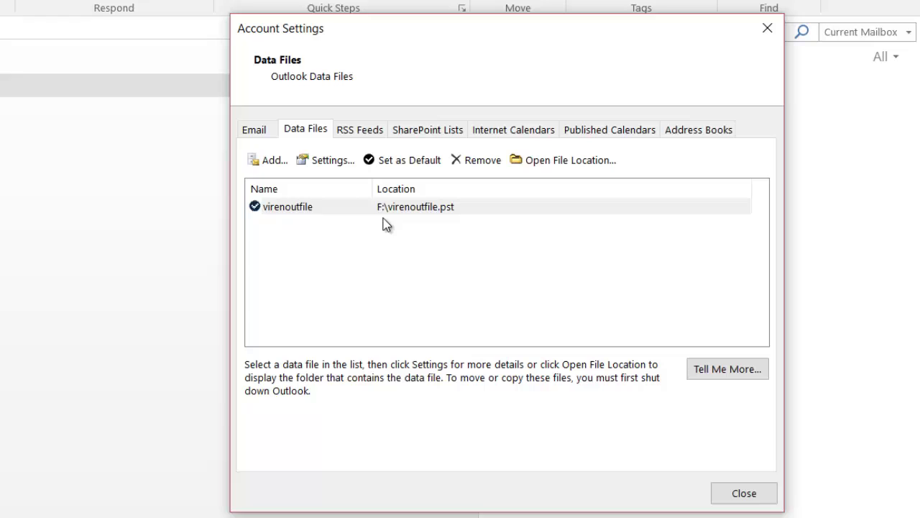
left_click(378, 209)
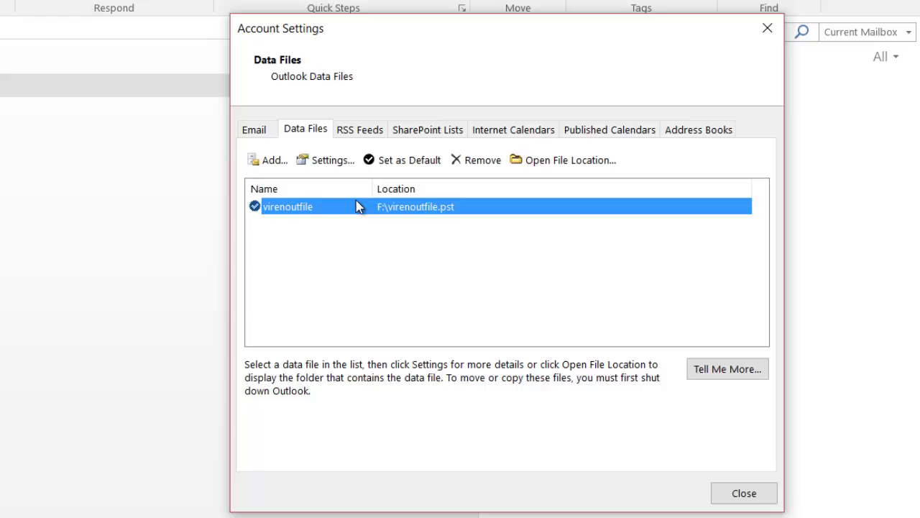
left_click(261, 133)
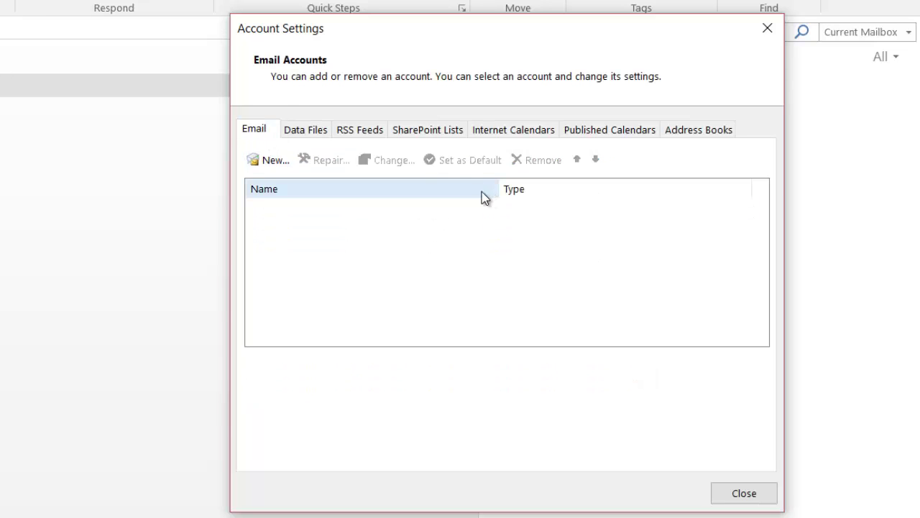
left_click(274, 163)
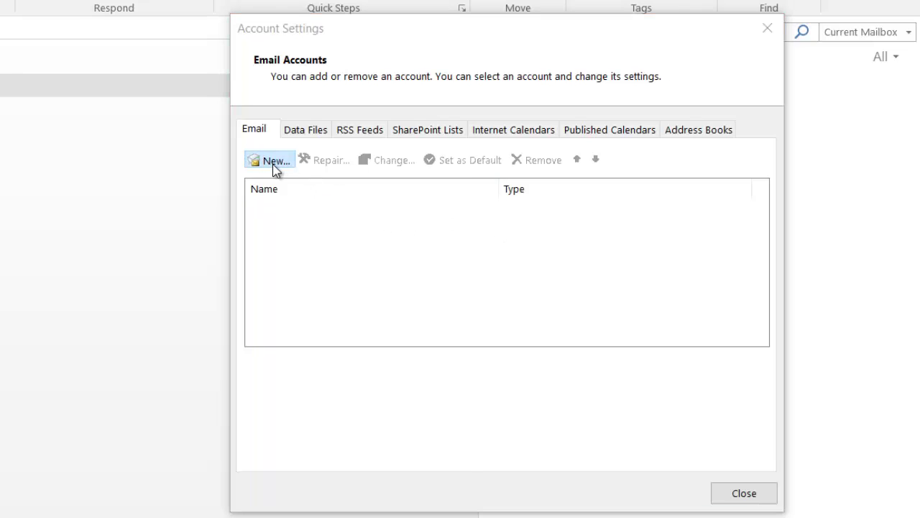
Step: Enter the email address and choose manual setup under Advanced options
left_click(412, 292)
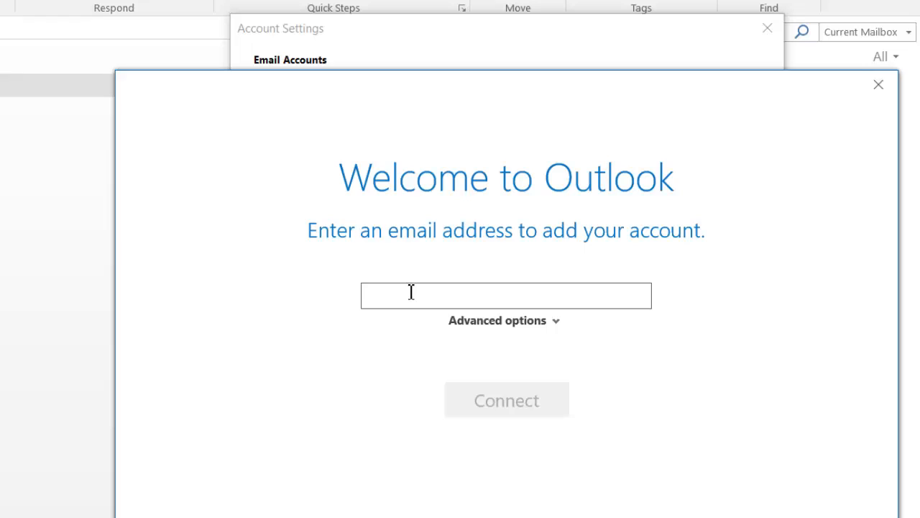
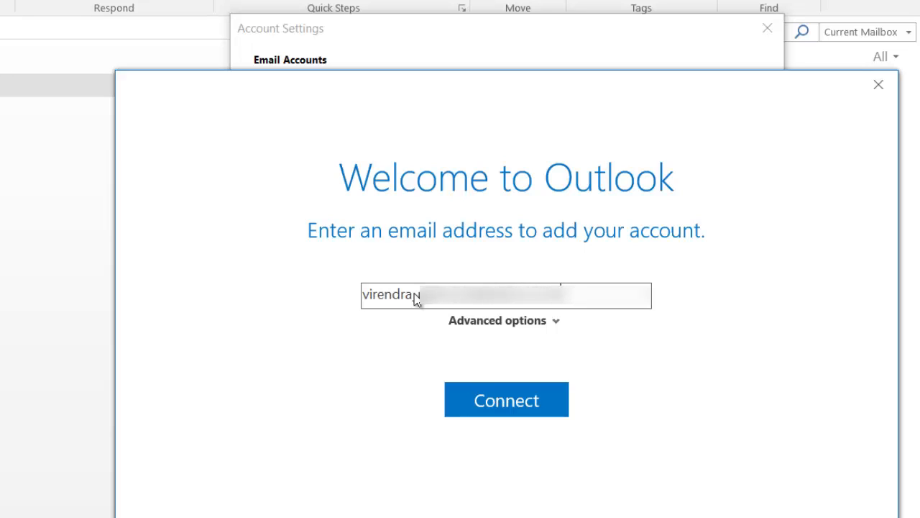
left_click(555, 323)
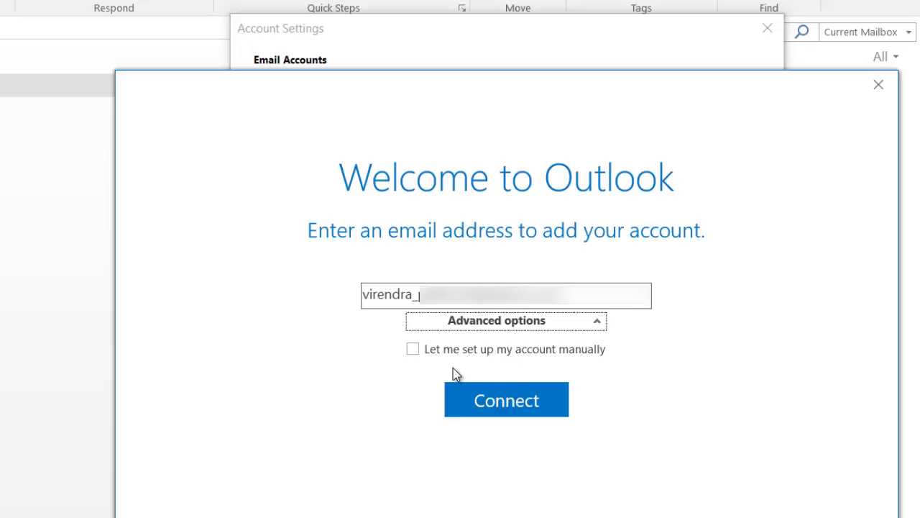
left_click(413, 350)
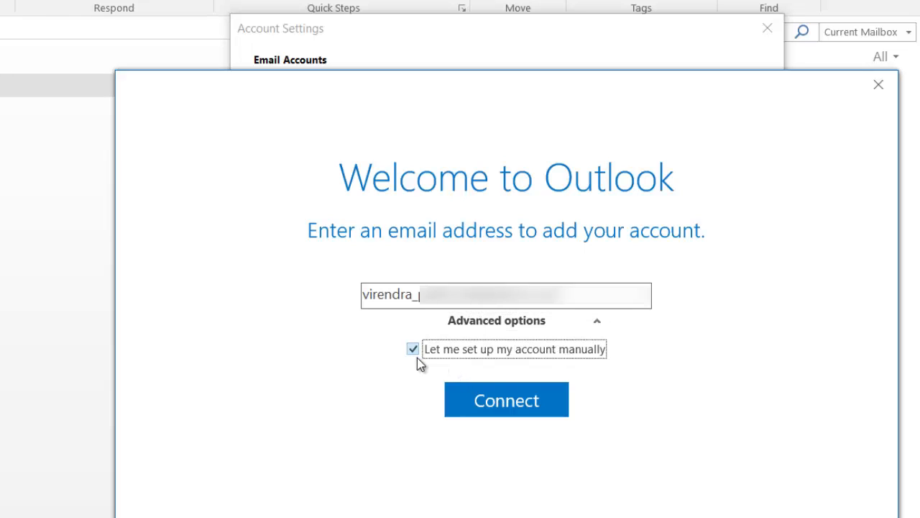
left_click(511, 405)
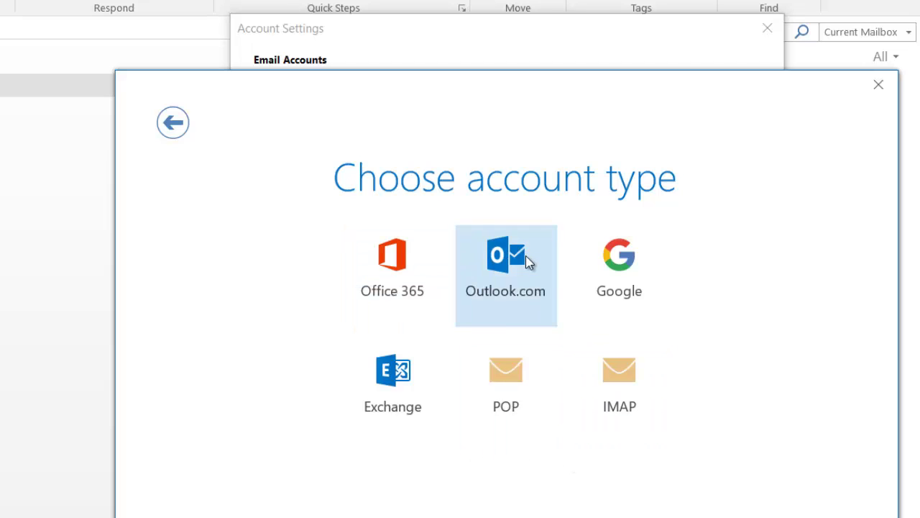
Step: Choose IMAP, verify imap.mail.yahoo.com port 993 and smtp.mail.yahoo.com port 465, and connect
left_click(621, 390)
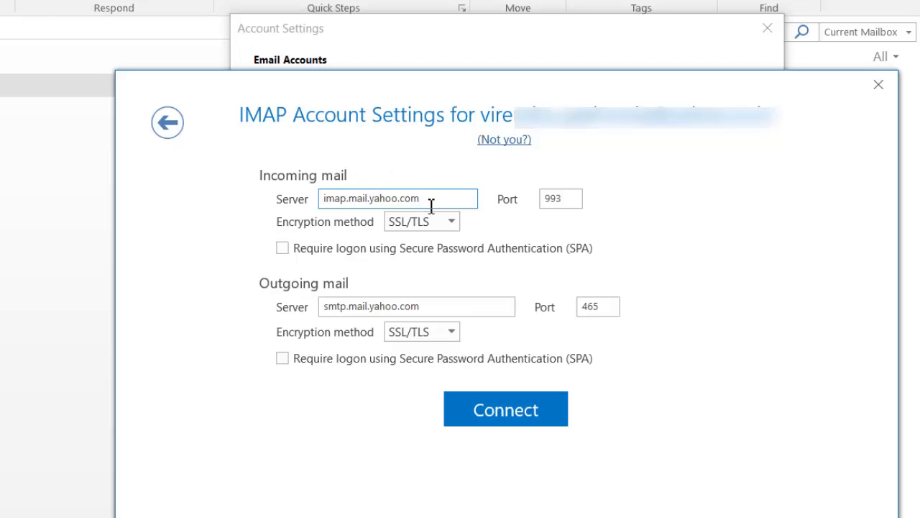
left_click(566, 200)
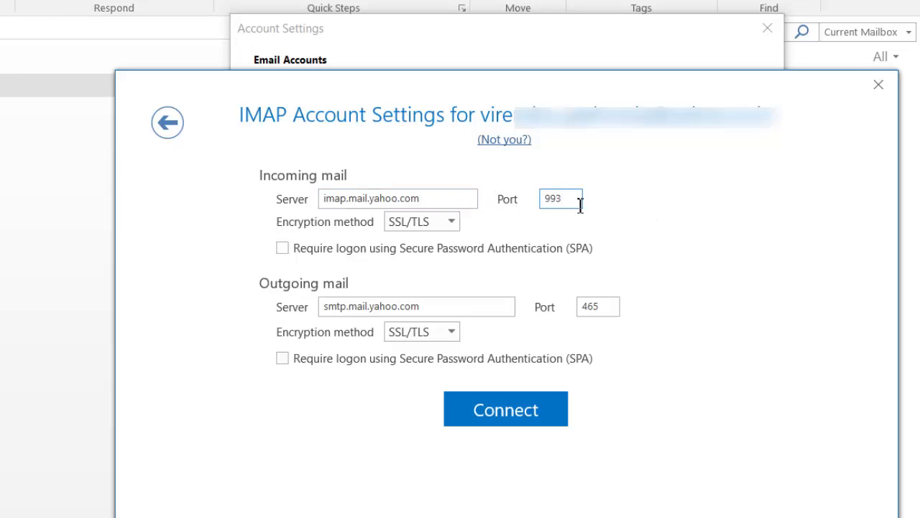
left_click_drag(579, 202, 548, 201)
left_click_drag(427, 201, 310, 201)
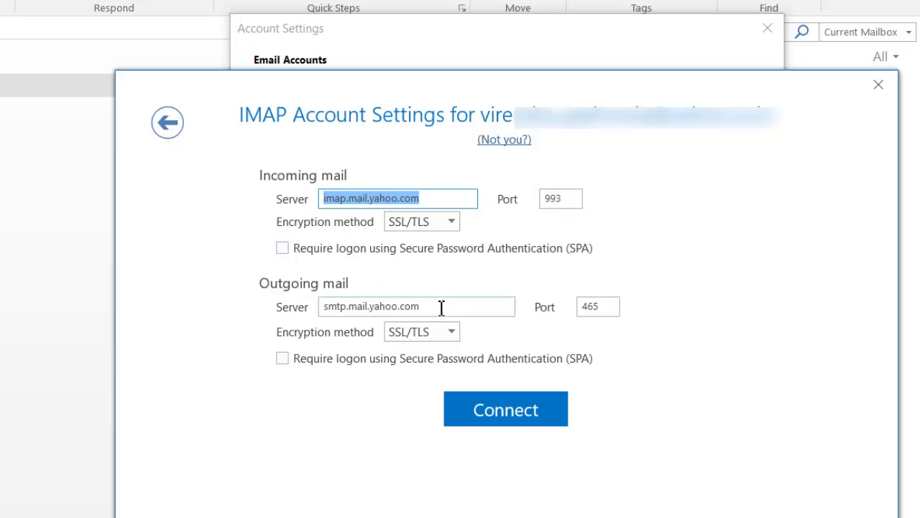
left_click_drag(441, 307, 329, 311)
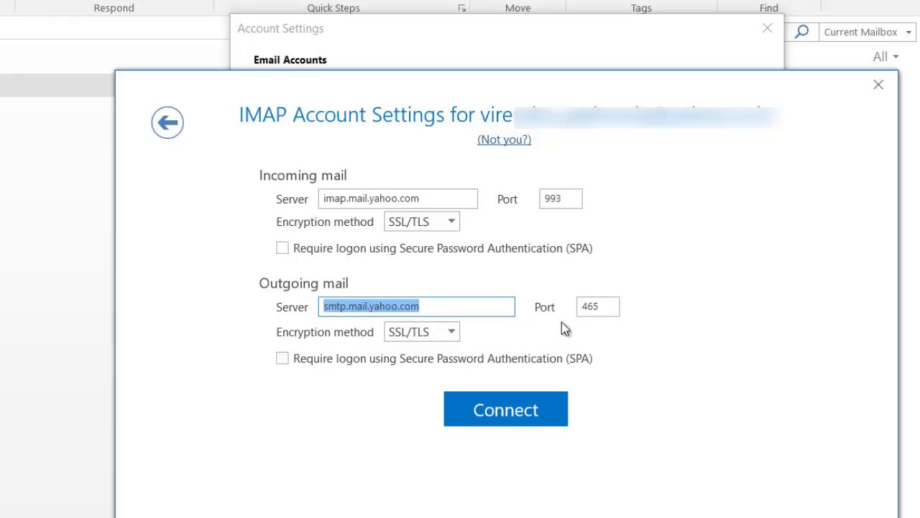
left_click_drag(604, 308, 580, 308)
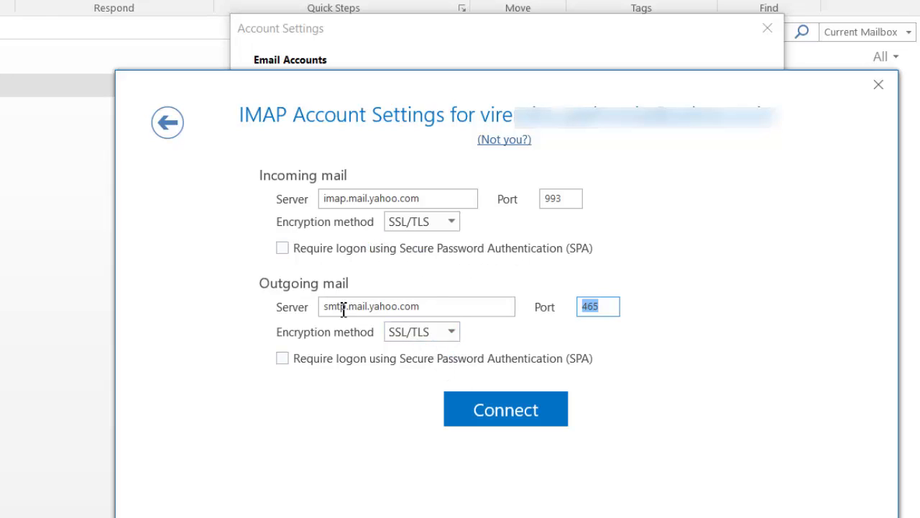
left_click(514, 422)
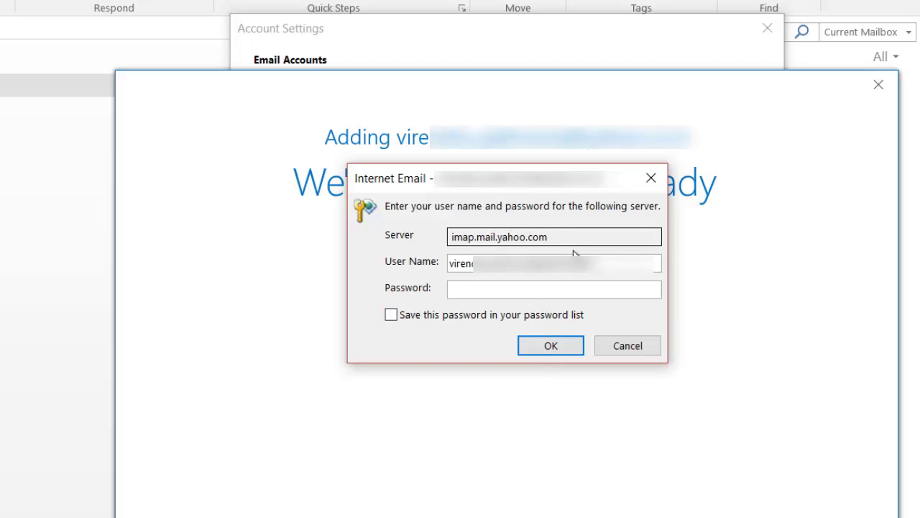
Step: Enter the account password for imap.mail.yahoo.com and move the SMTP password prompt aside
left_click_drag(594, 266, 461, 281)
left_click(470, 289)
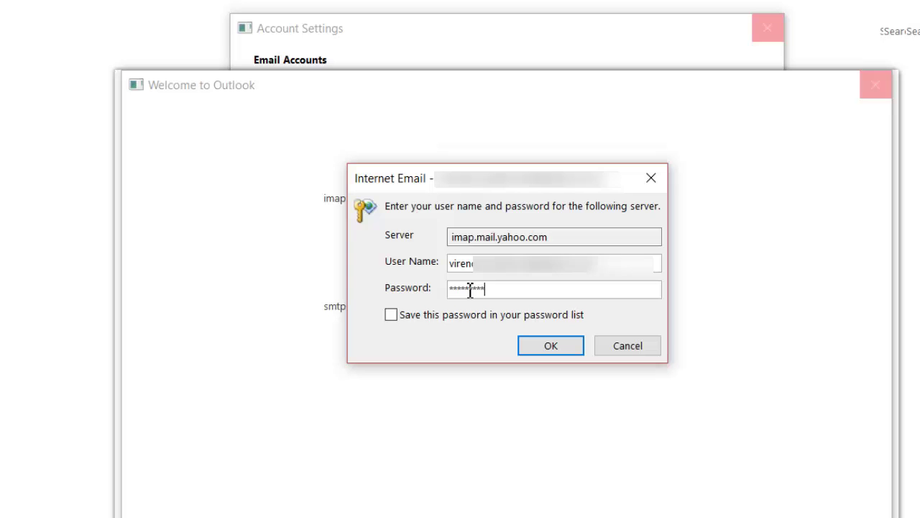
left_click(545, 352)
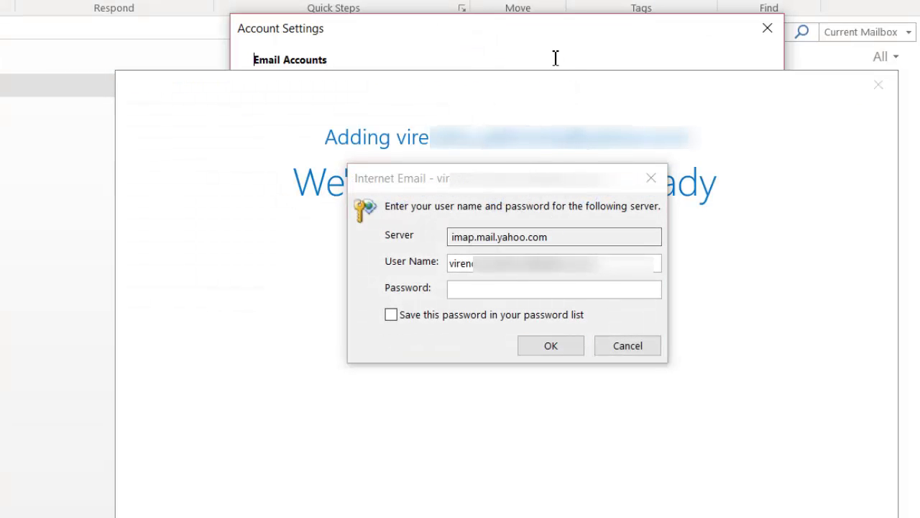
left_click(488, 290)
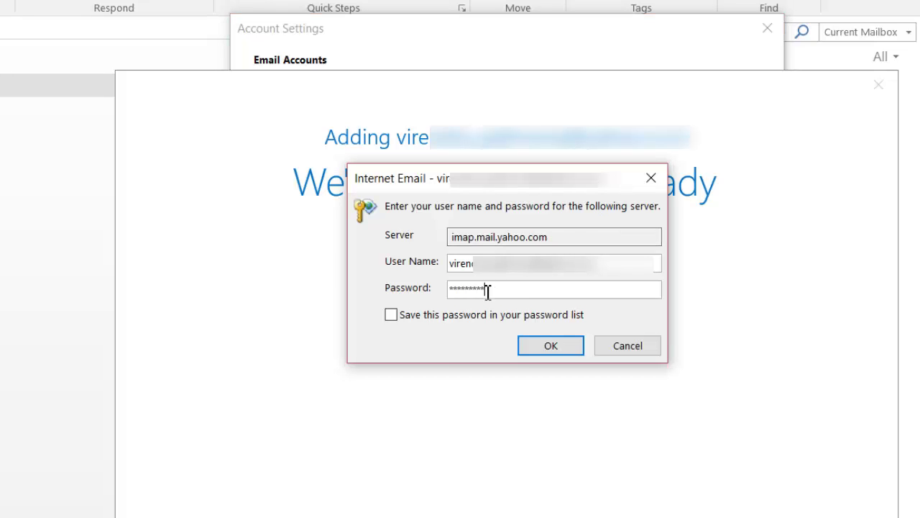
left_click(564, 347)
left_click(550, 343)
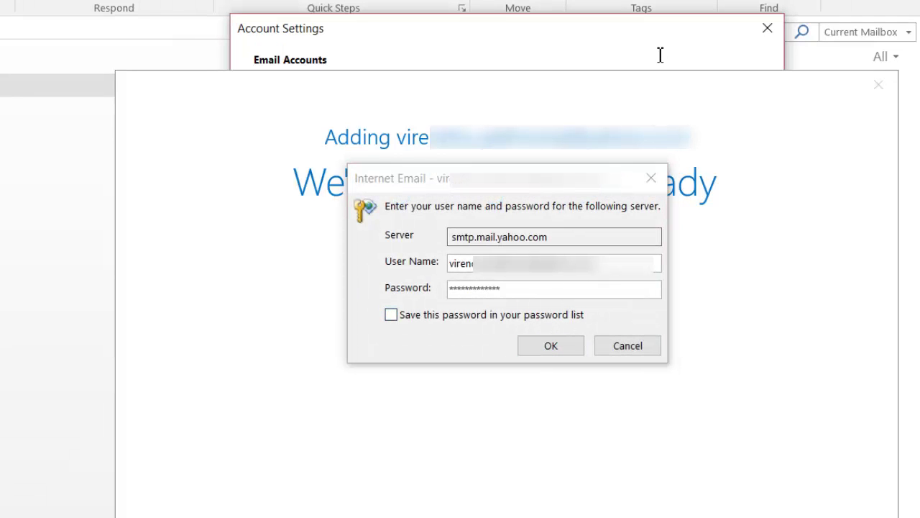
left_click_drag(584, 183, 881, 213)
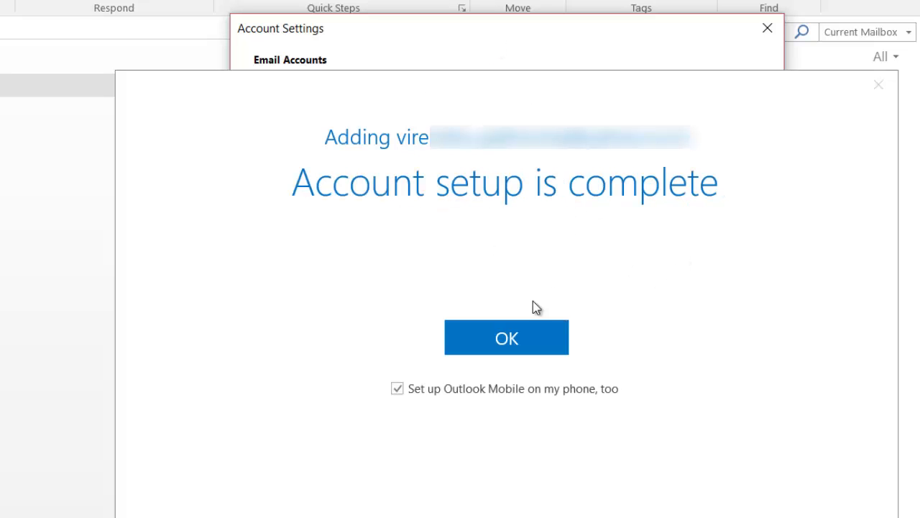
Step: Finish setup, check the new account's data file in Account Settings, and close the dialog
left_click(517, 354)
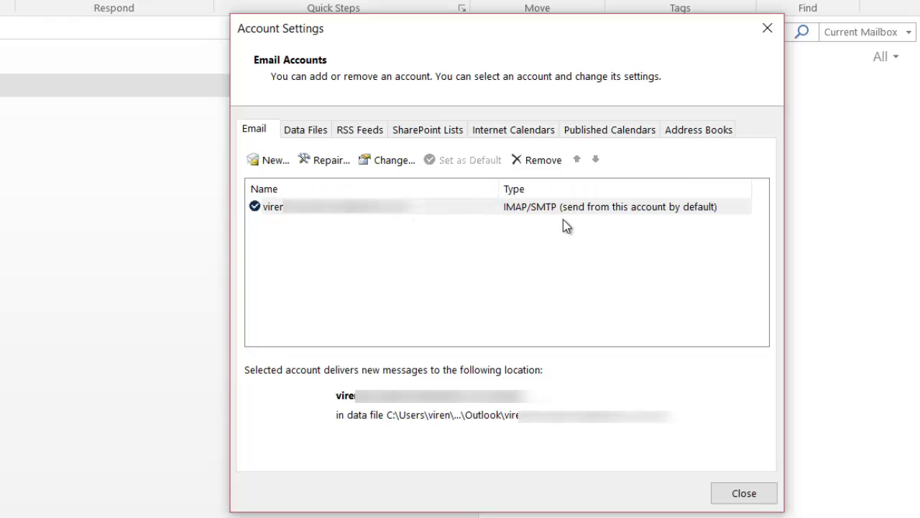
left_click(305, 133)
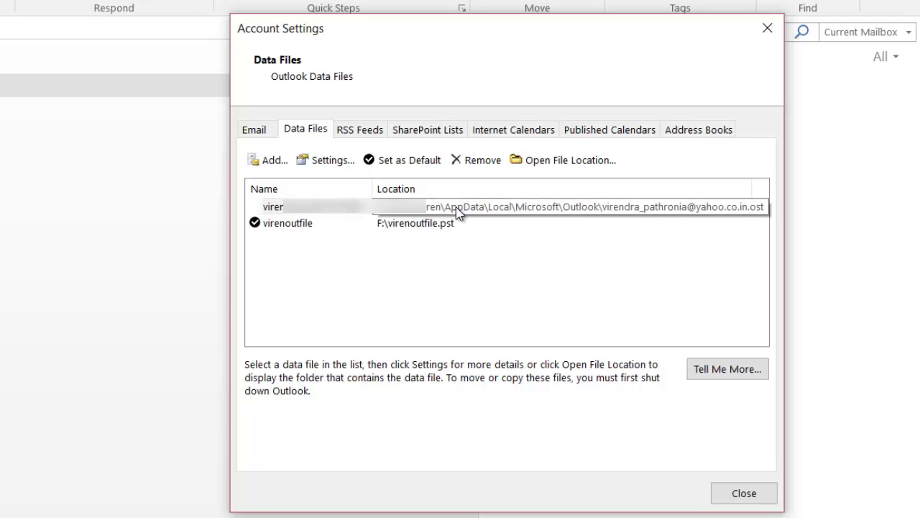
left_click(285, 228)
left_click(301, 214)
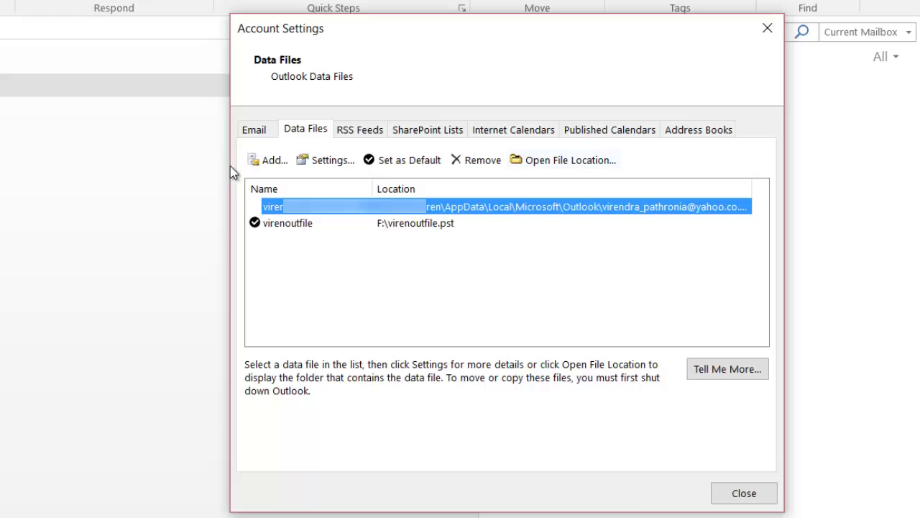
left_click(255, 135)
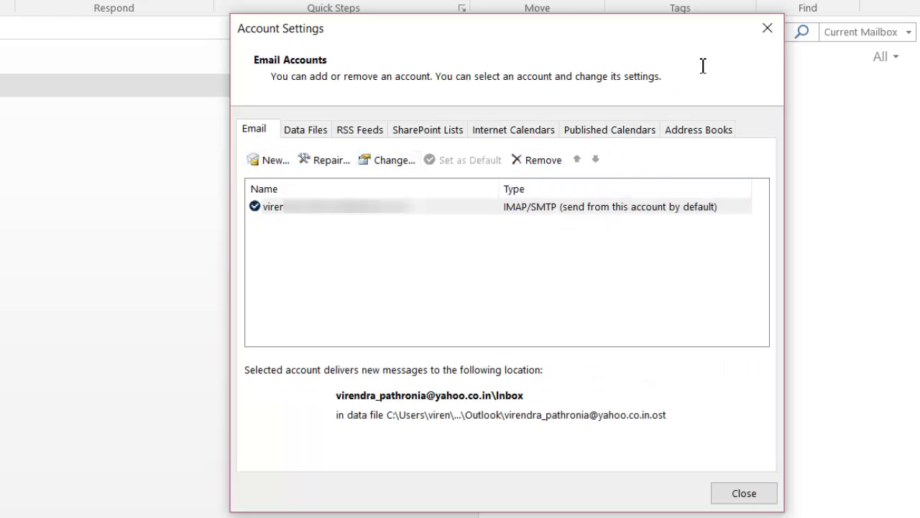
left_click(744, 493)
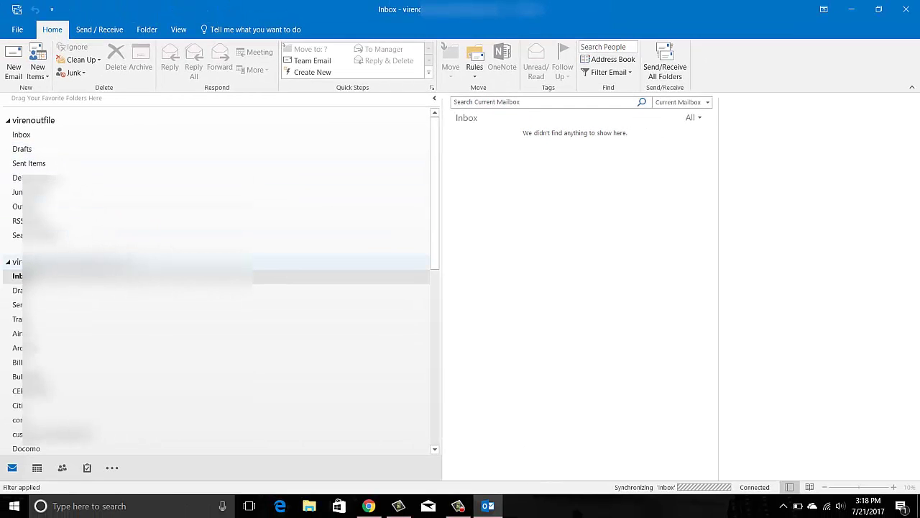
Step: Collapse the older data file's folders, open the Yahoo Inbox, and dismiss the Windows notification
left_click(8, 120)
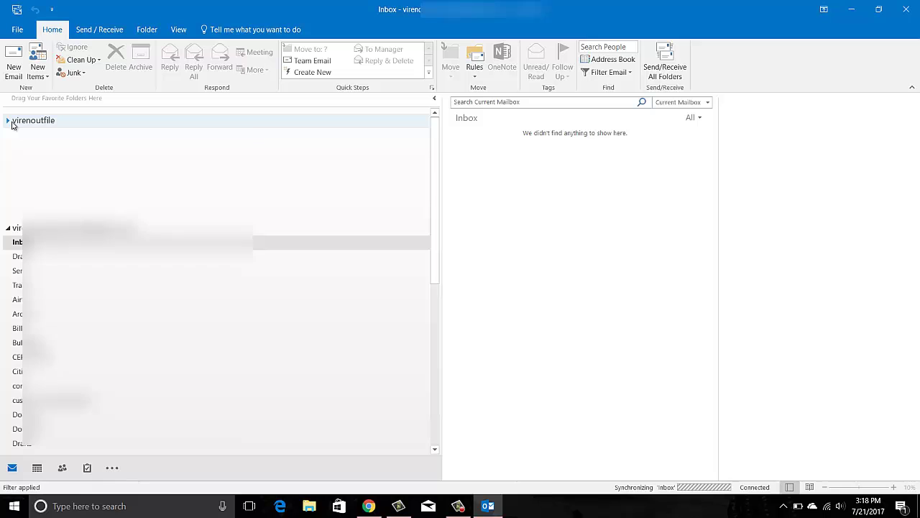
left_click(7, 122)
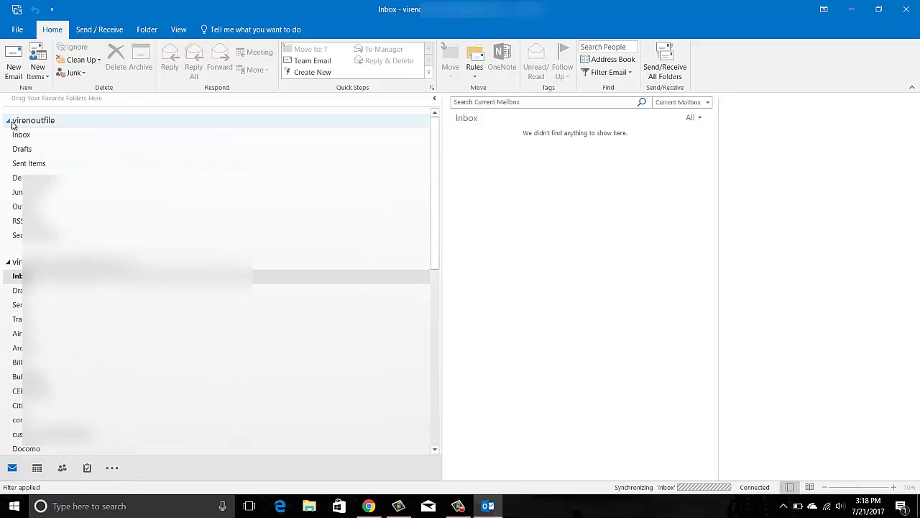
left_click(10, 124)
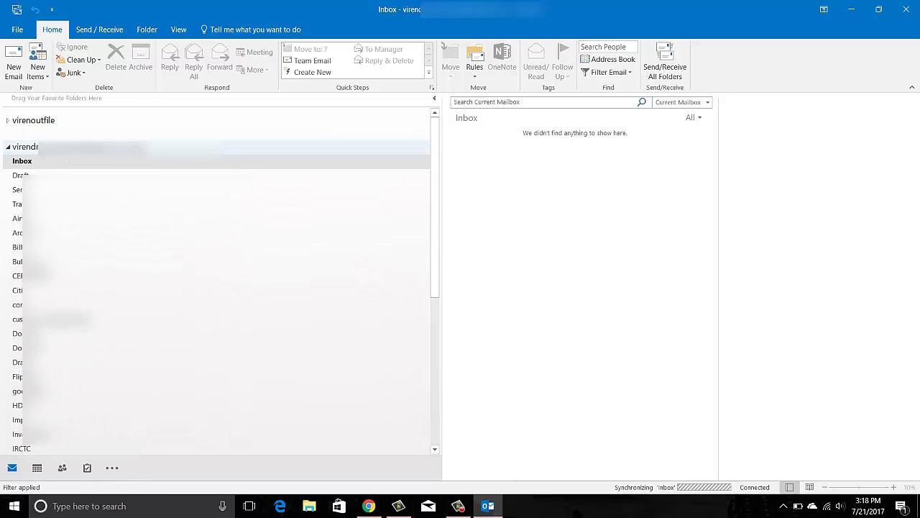
left_click(32, 160)
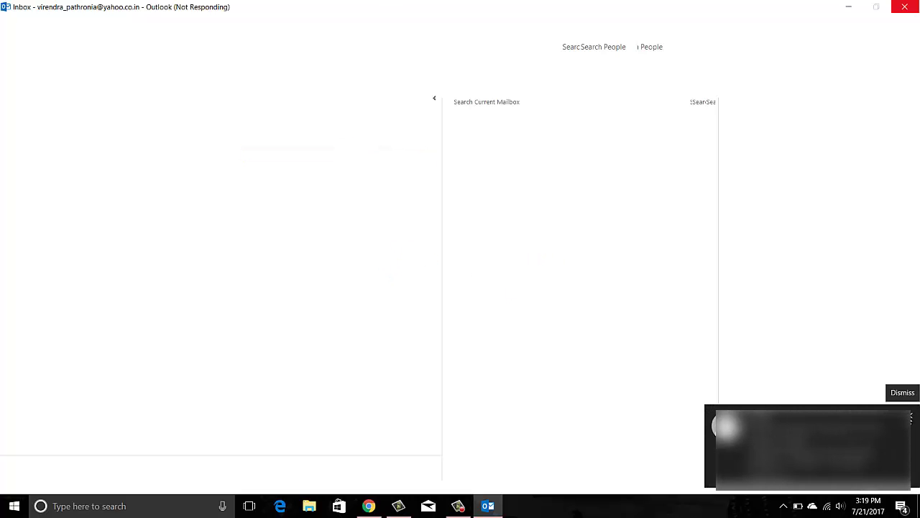
left_click(911, 417)
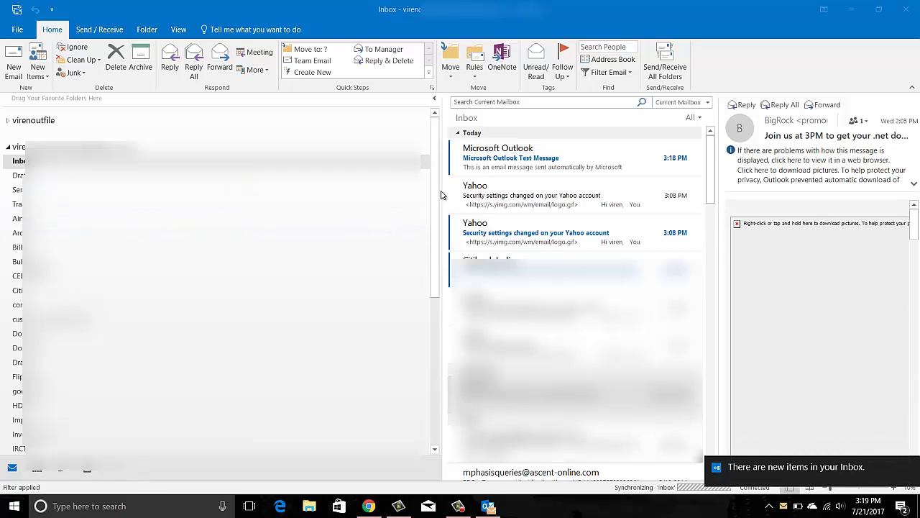
Step: Drag the folder pane splitter left, then expand and collapse the older data file's folders
left_click_drag(441, 189, 239, 189)
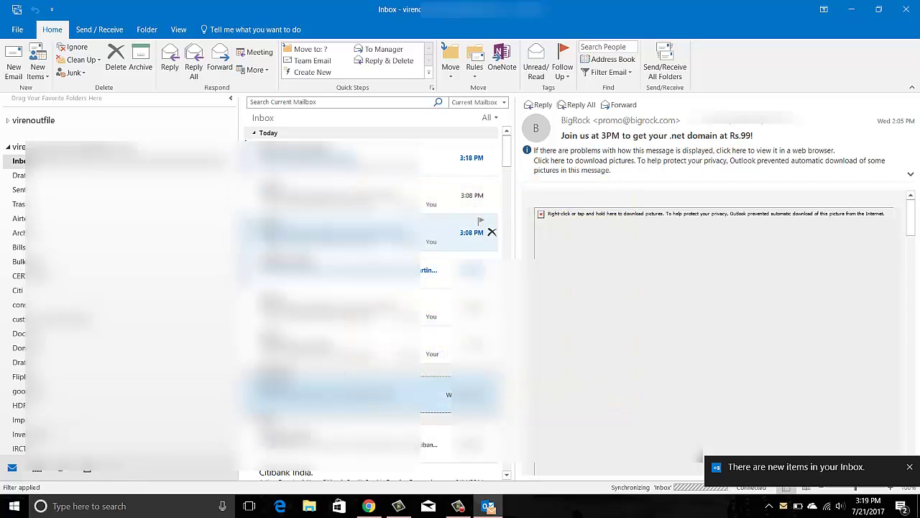
left_click(8, 121)
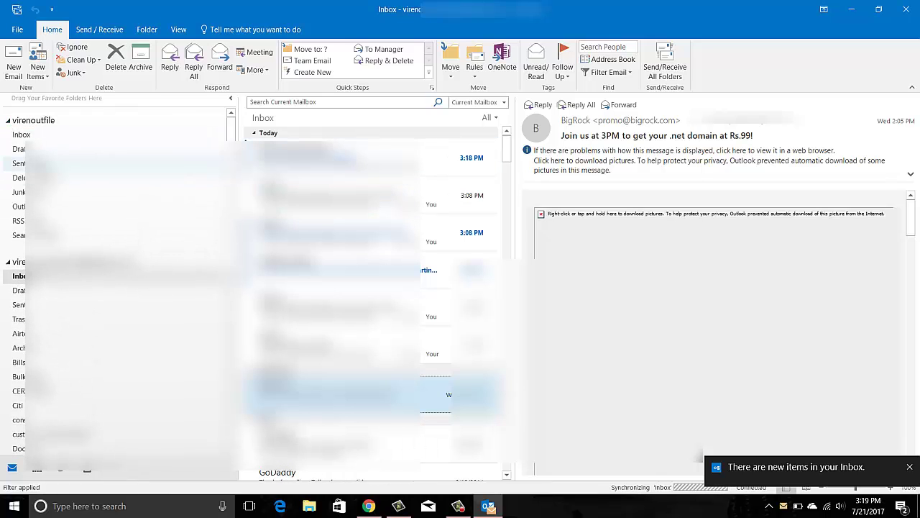
left_click(8, 120)
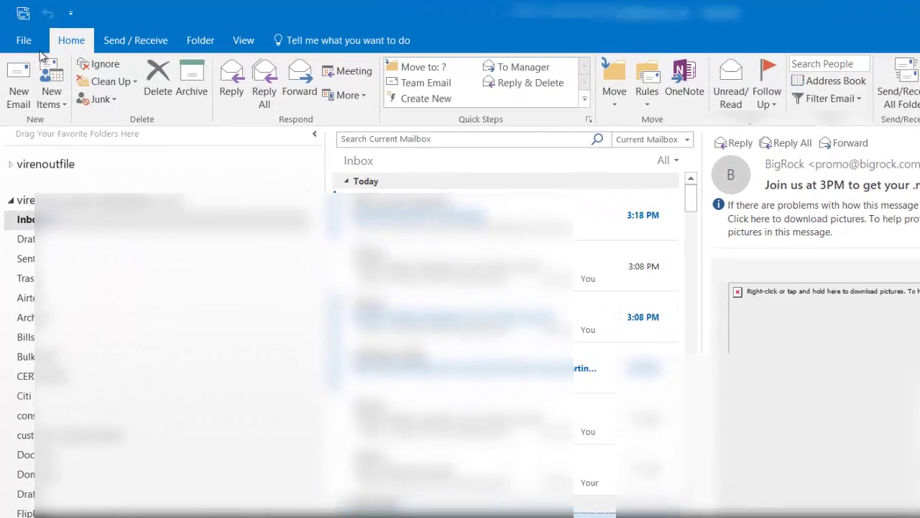
left_click(20, 34)
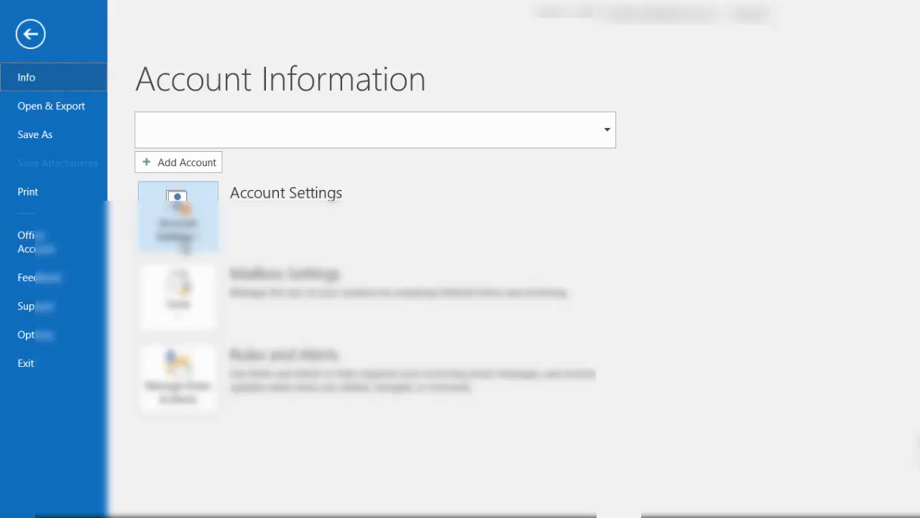
left_click(192, 244)
left_click(221, 275)
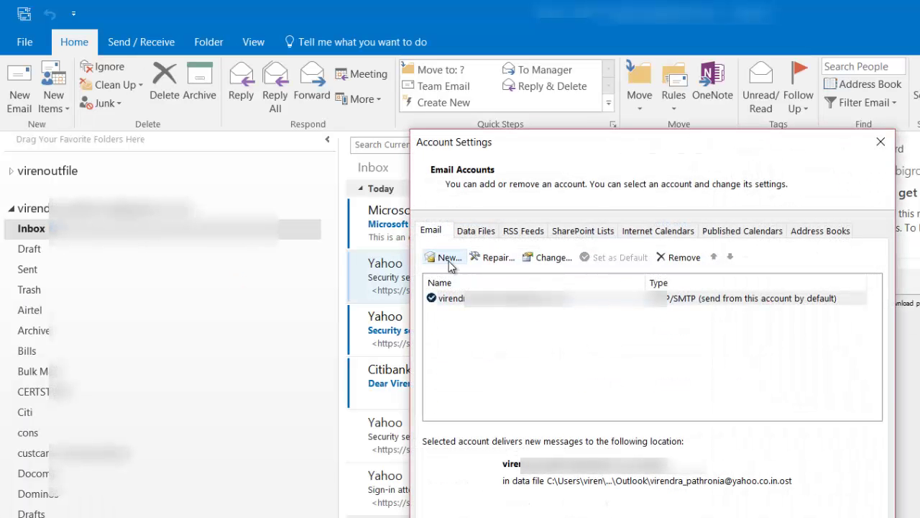
left_click(447, 258)
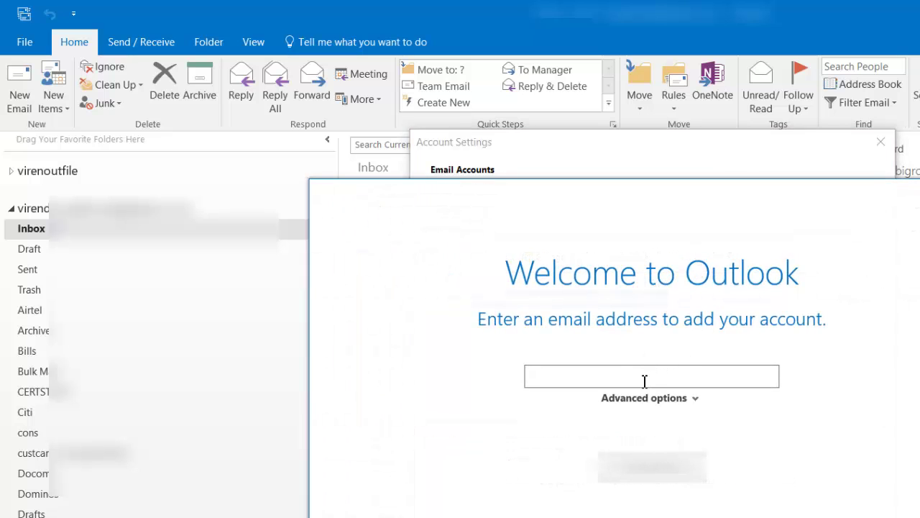
key("Escape")
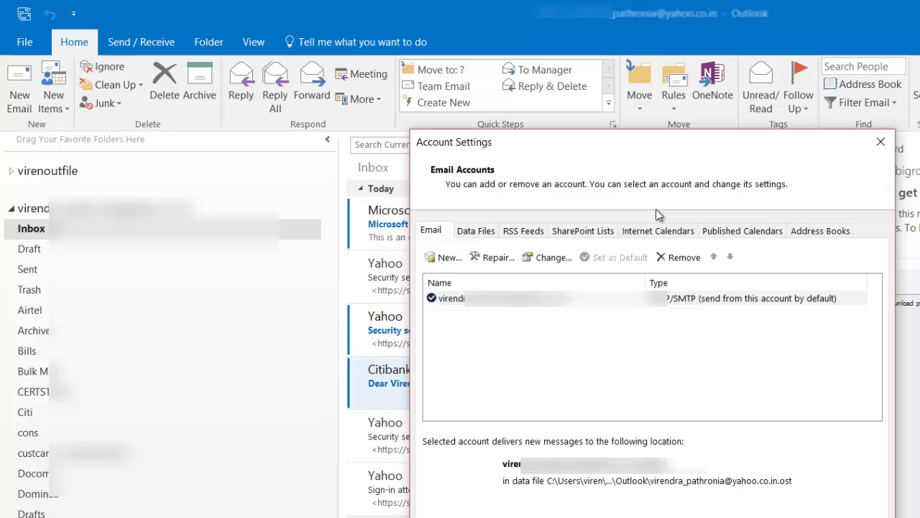
left_click(880, 147)
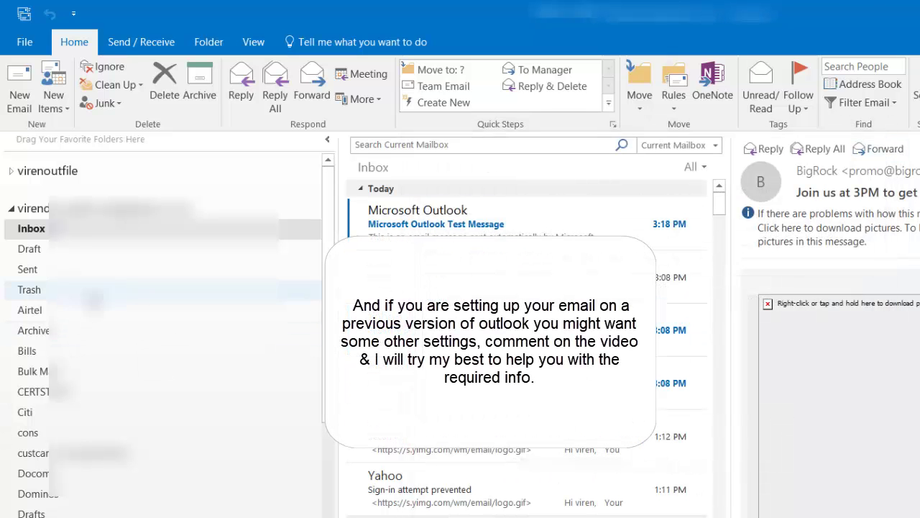